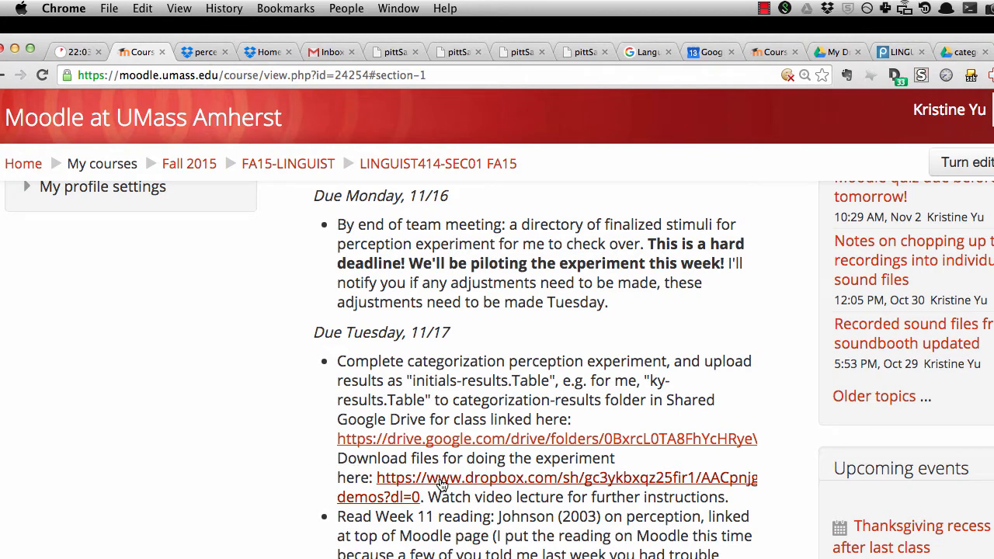
Step: Switch to Firefox, download the shared perception-demos Dropbox folder as a .zip and save the file
key(super+Tab)
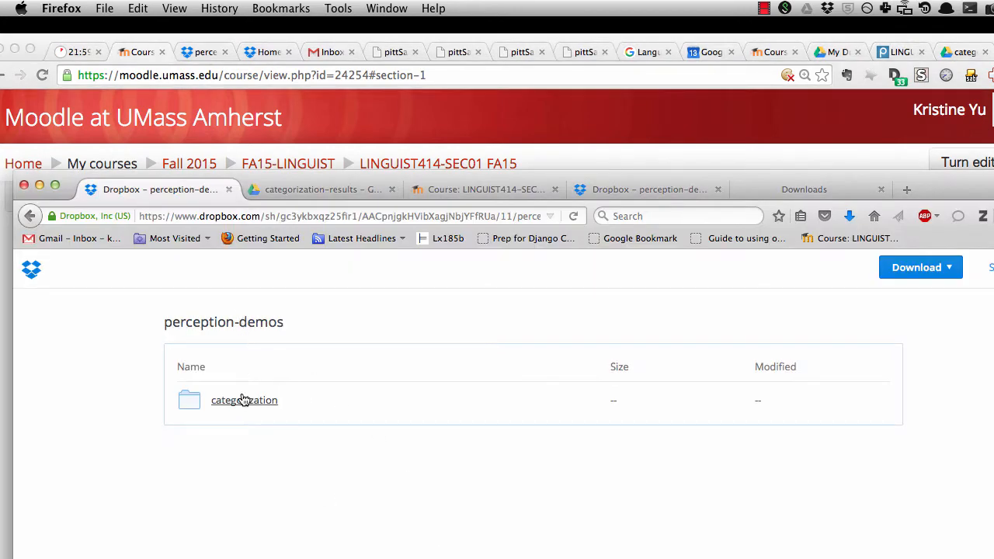
click(918, 268)
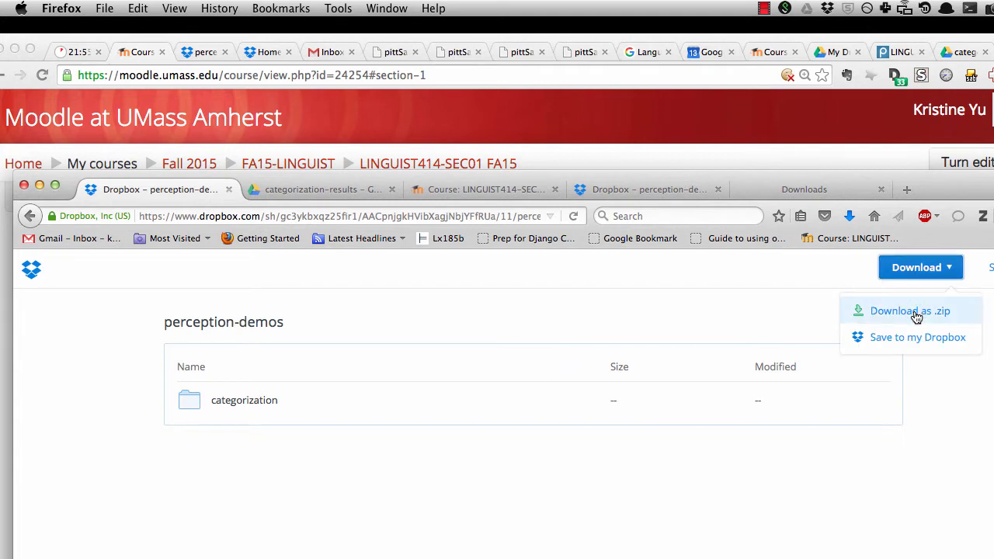
click(910, 311)
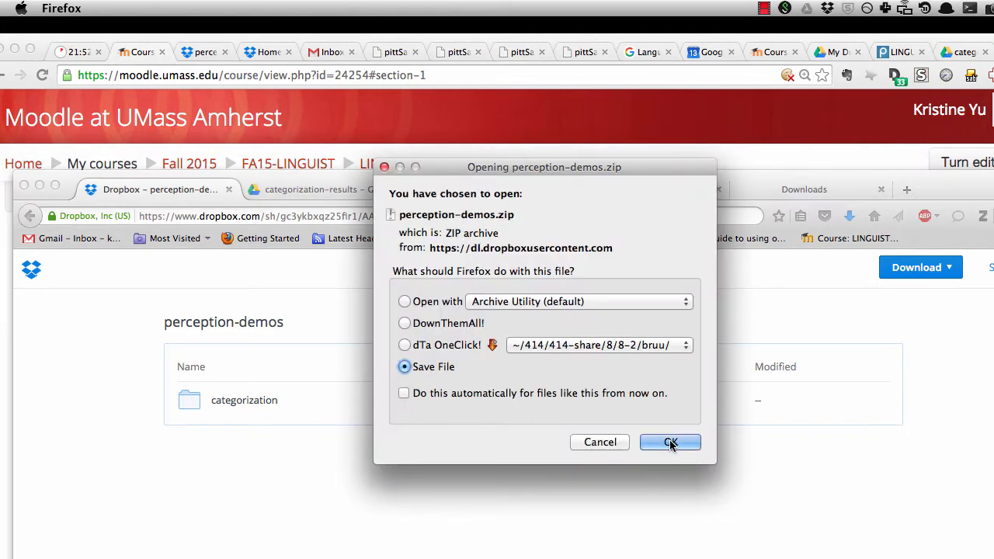
click(671, 443)
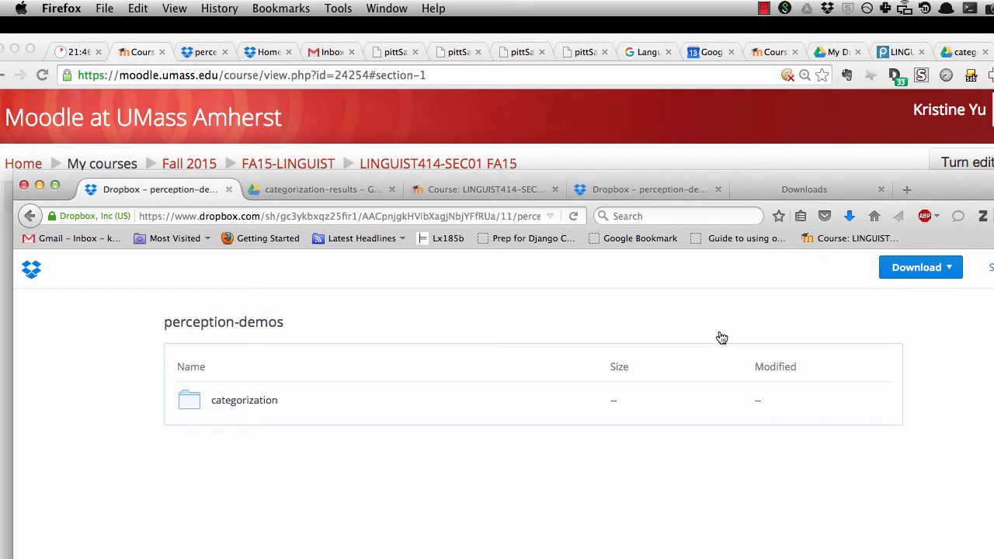
Step: Switch to Finder's Downloads folder and unpack perception-demos.zip
key(super+Tab)
drag(698, 175, 666, 186)
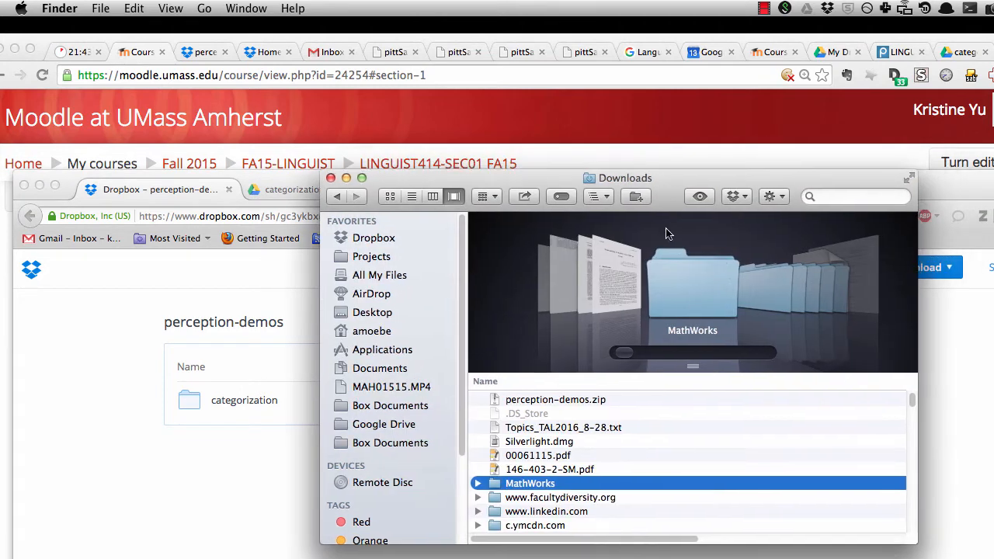
click(579, 401)
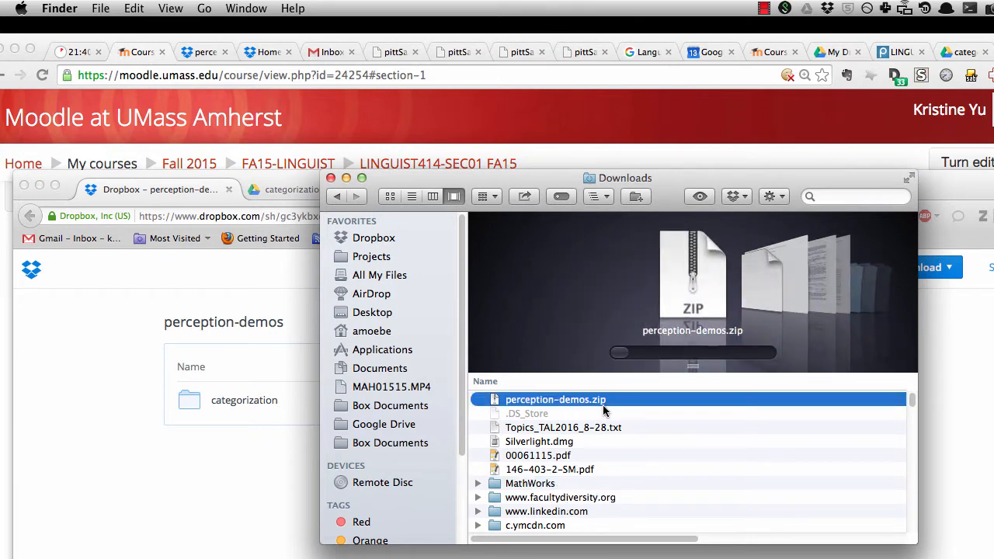
double_click(587, 401)
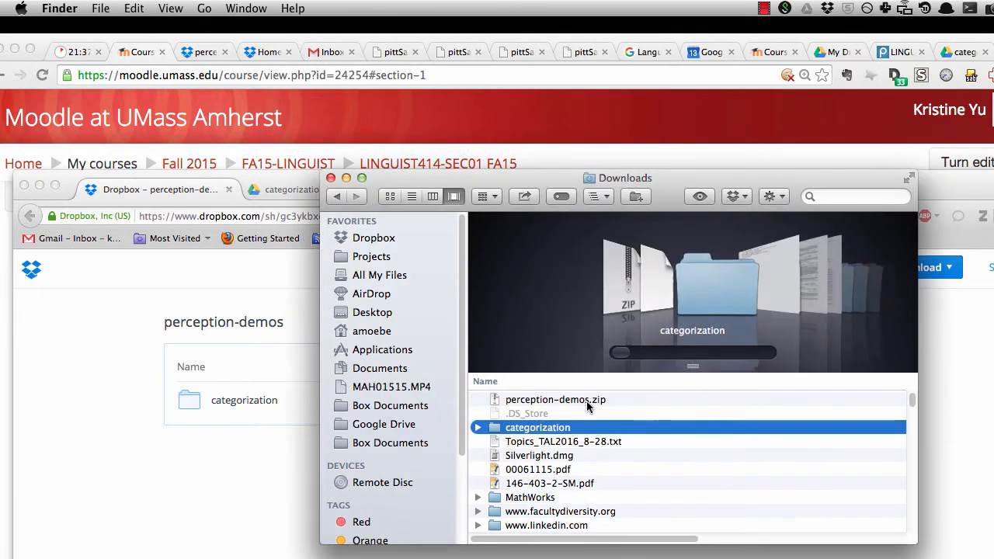
Step: Expand the extracted categorization folder and look over its wavs folder, ky-results.Table and categorization-exp.txt
click(539, 430)
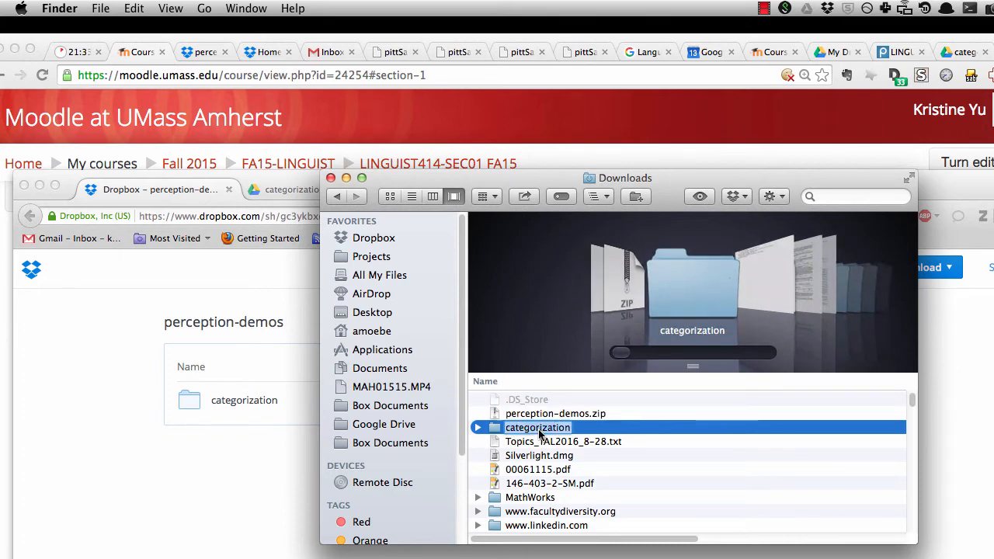
click(594, 439)
click(592, 428)
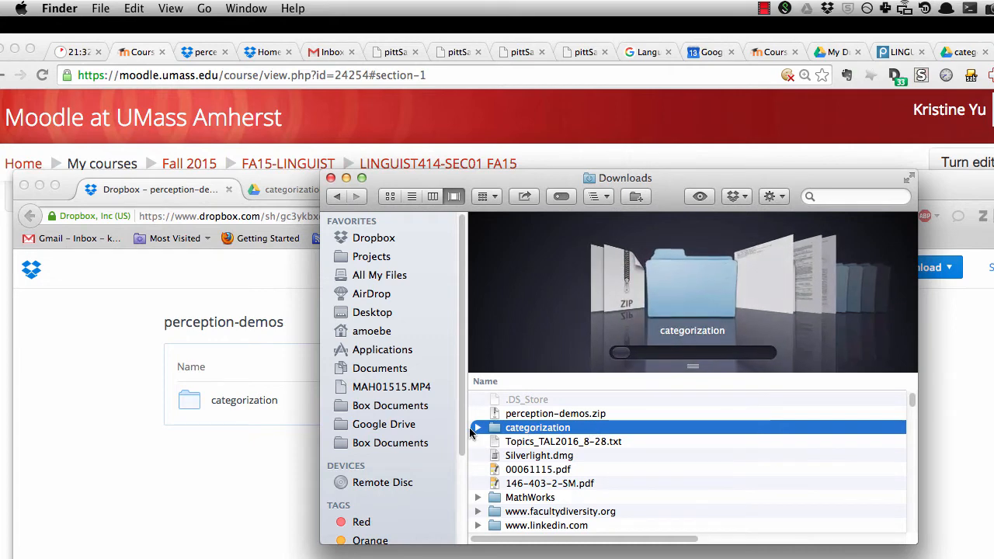
key(Right)
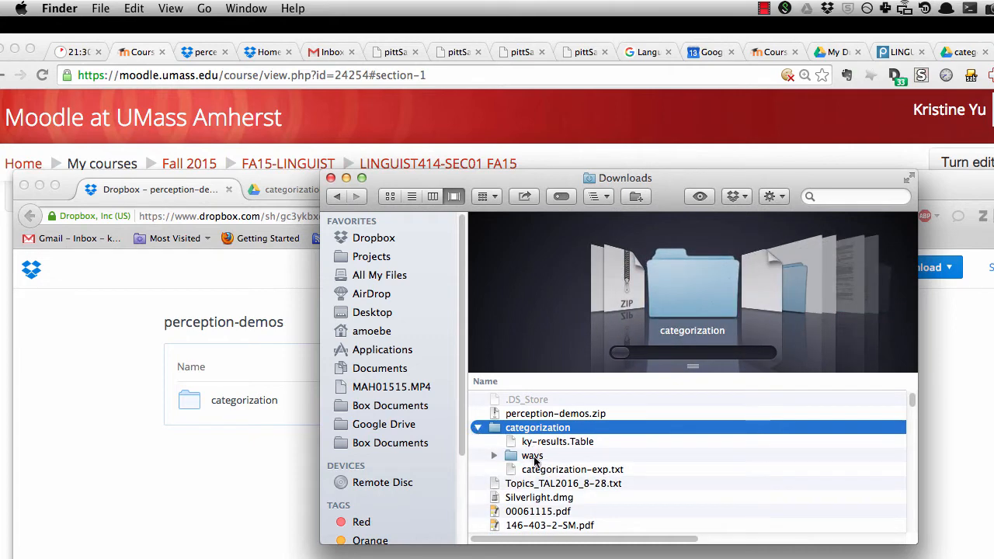
click(534, 459)
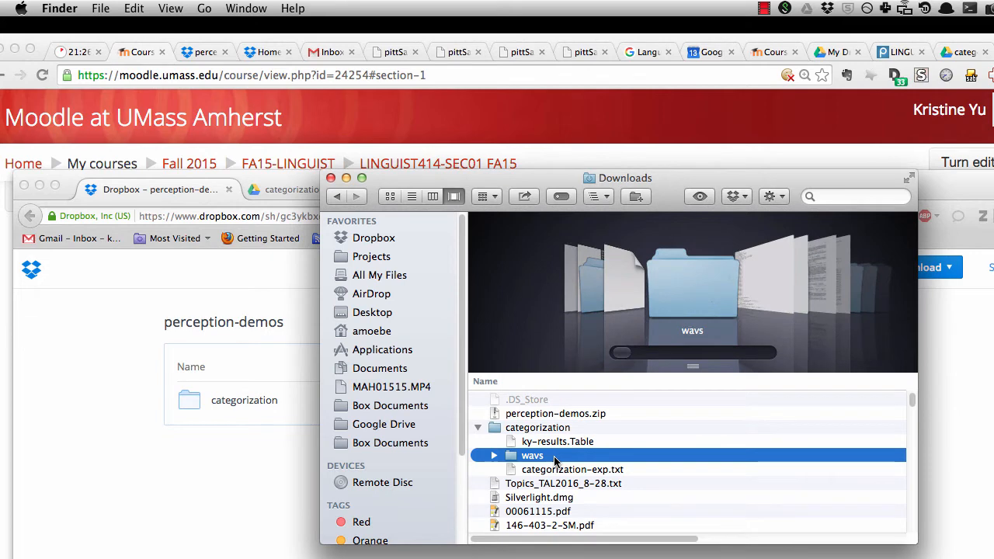
click(559, 443)
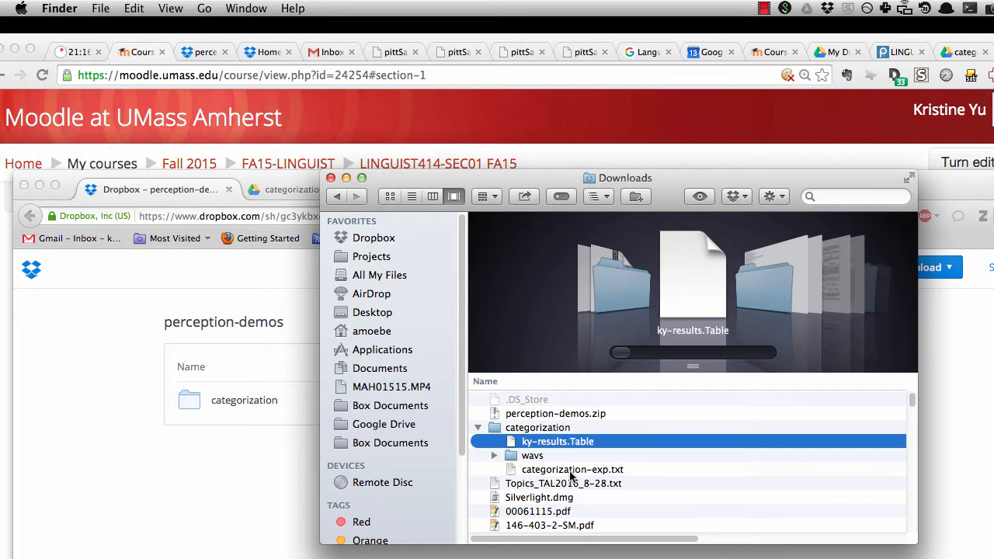
click(573, 471)
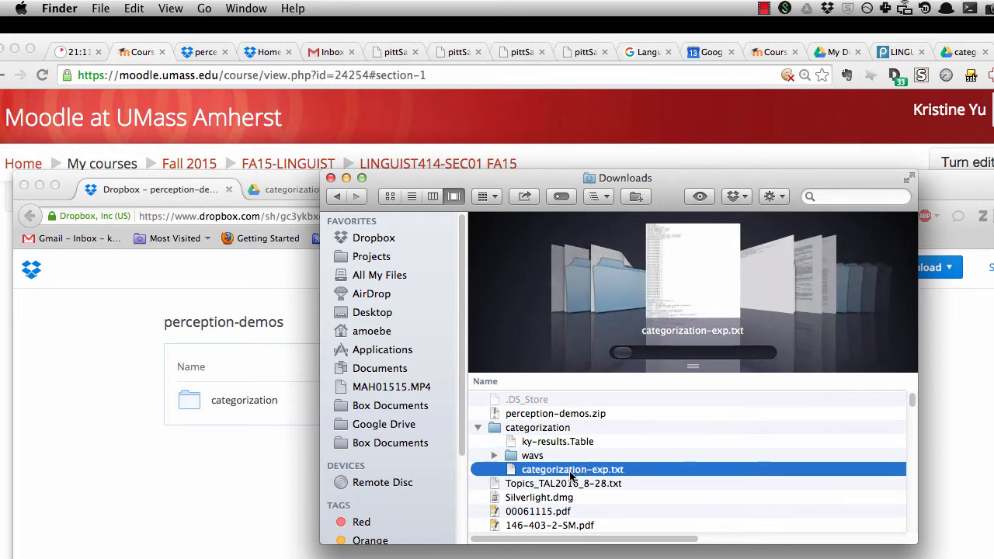
Step: Switch to Praat and start reading an object from a file
key(super+Tab)
key(super+Tab)
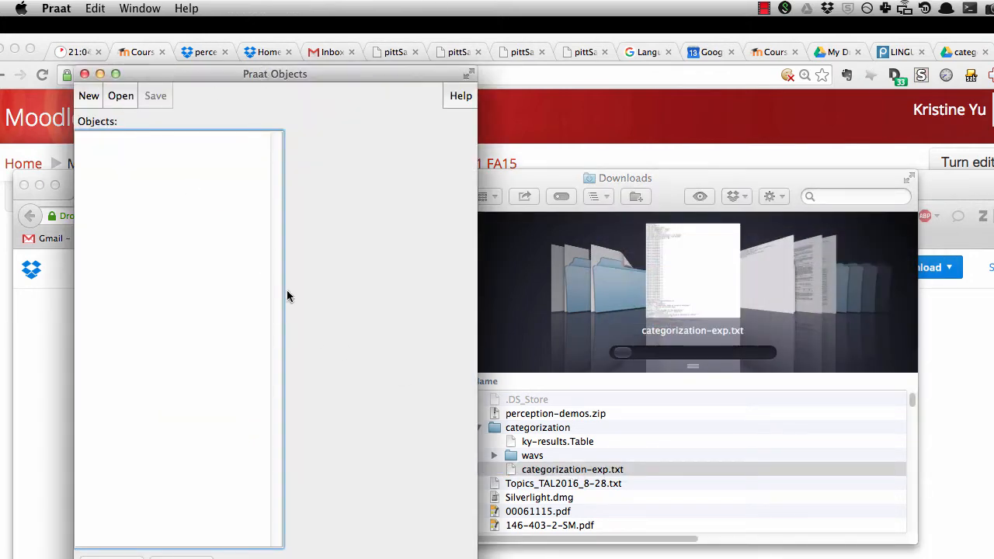
click(561, 475)
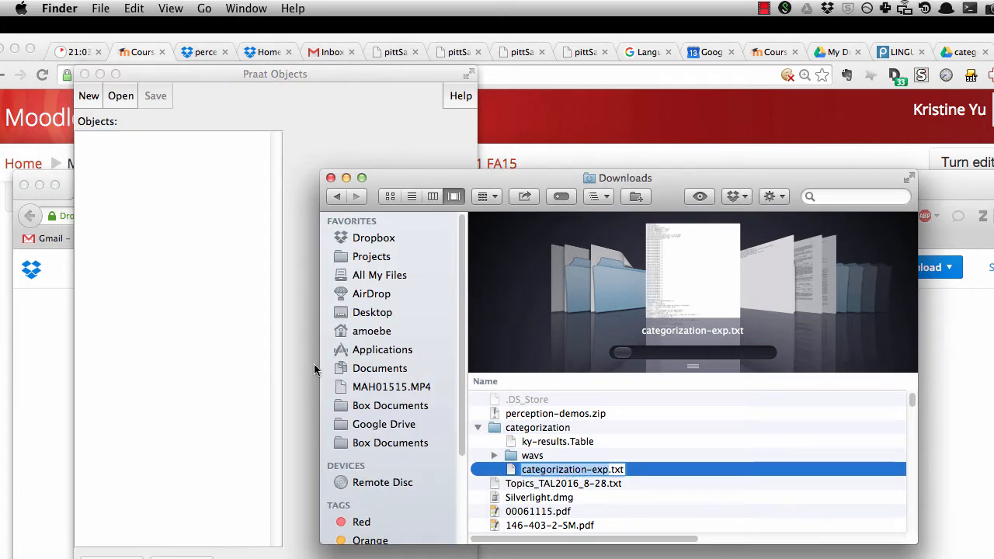
click(221, 278)
click(122, 98)
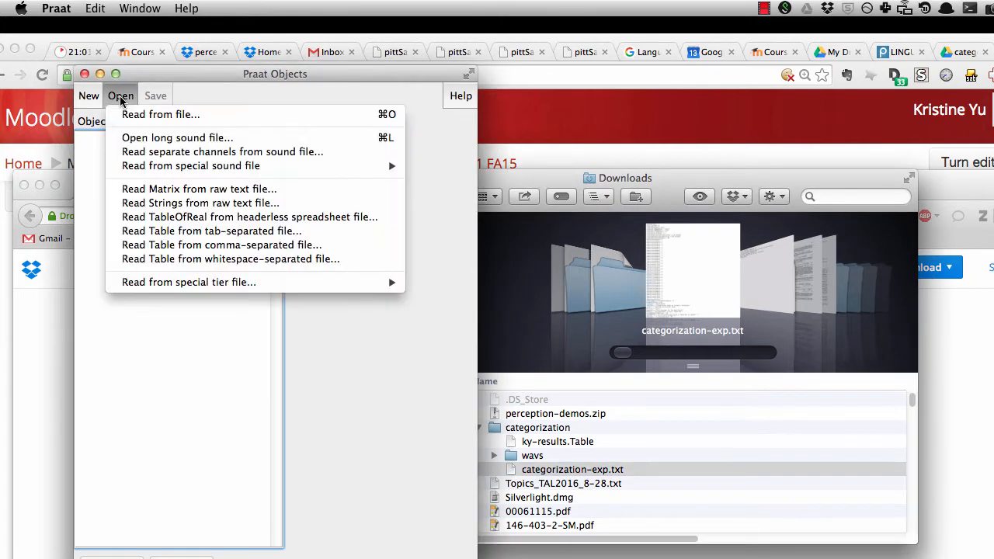
click(148, 114)
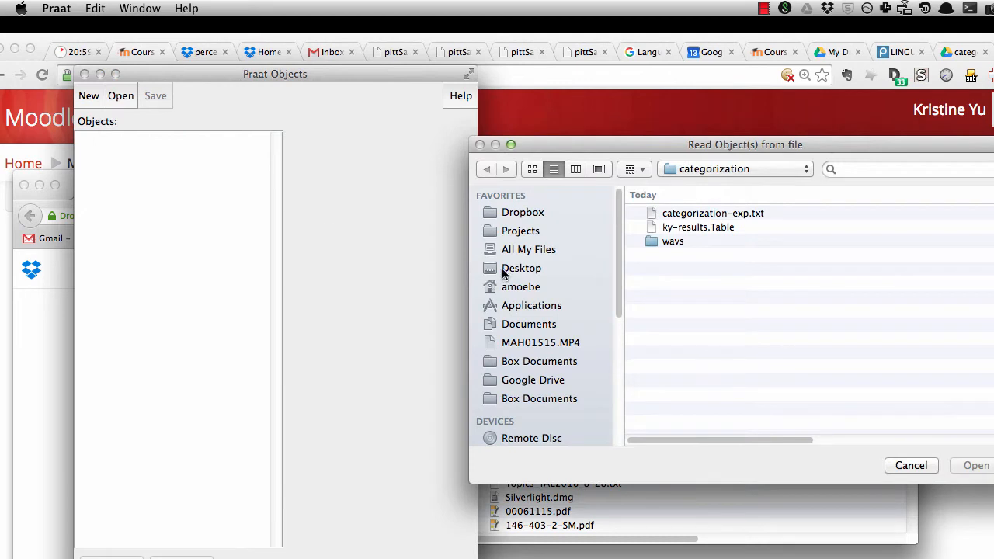
Step: Browse the file chooser from the home folder to its Downloads folder
click(744, 167)
click(744, 168)
click(558, 288)
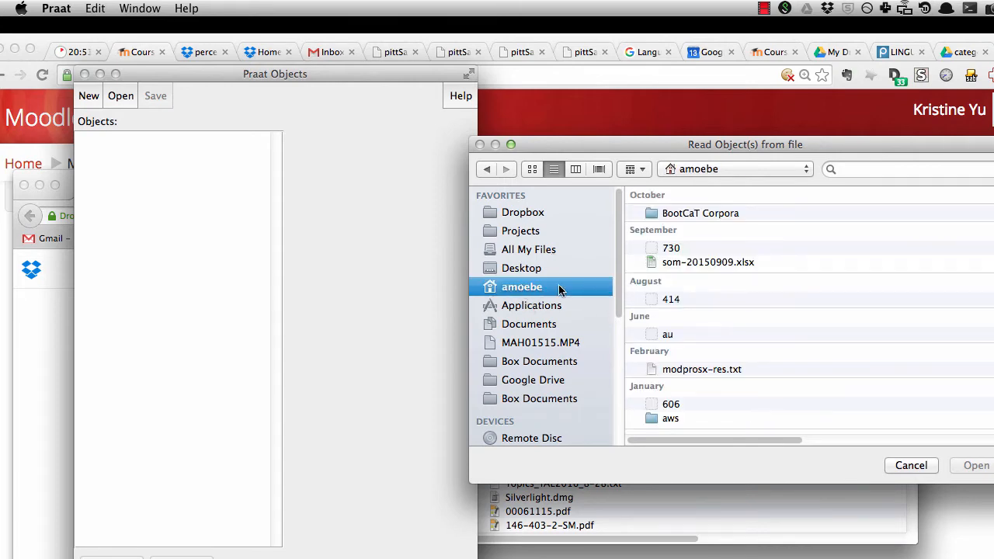
scroll(698, 357, down, 5)
scroll(698, 357, down, 10)
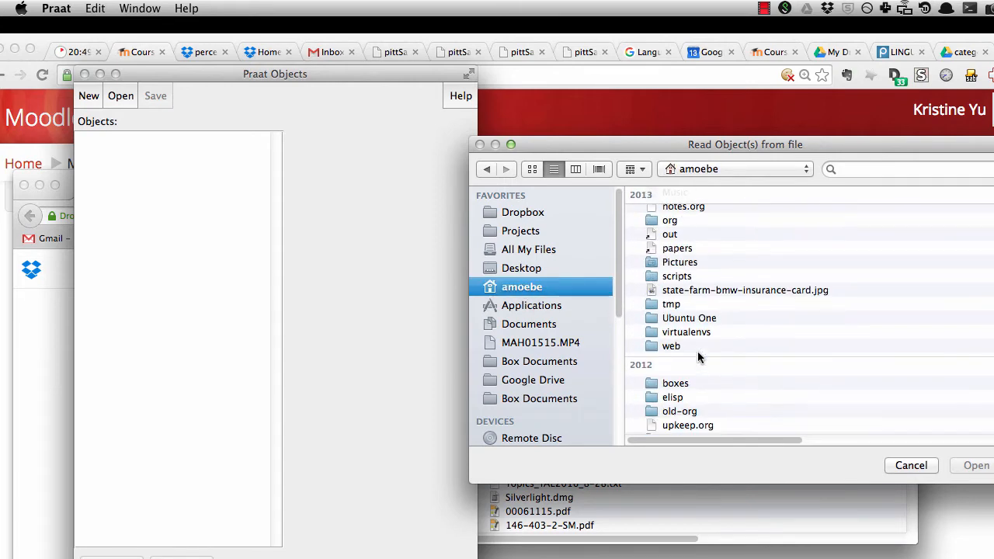
scroll(697, 357, down, 3)
scroll(697, 356, up, 15)
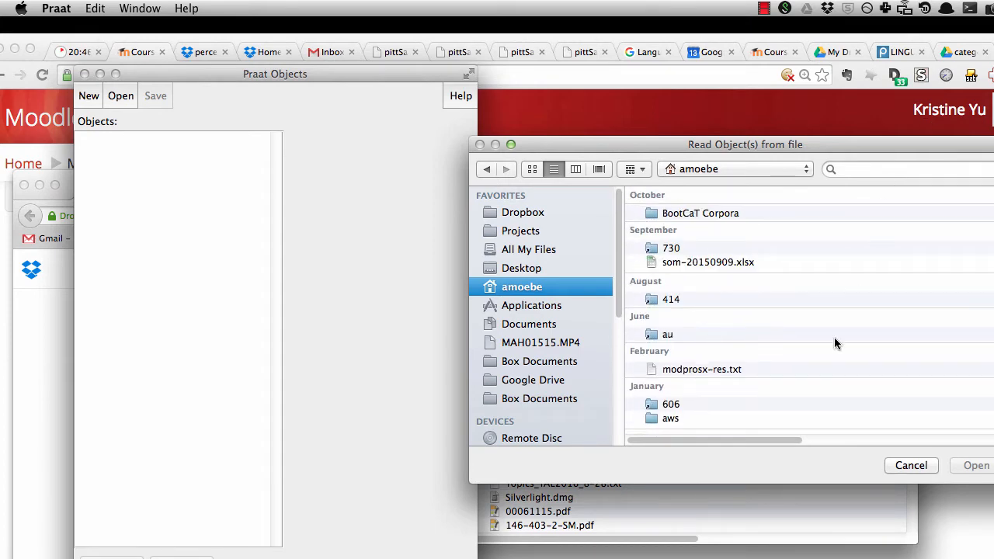
scroll(782, 417, down, 5)
scroll(781, 415, down, 10)
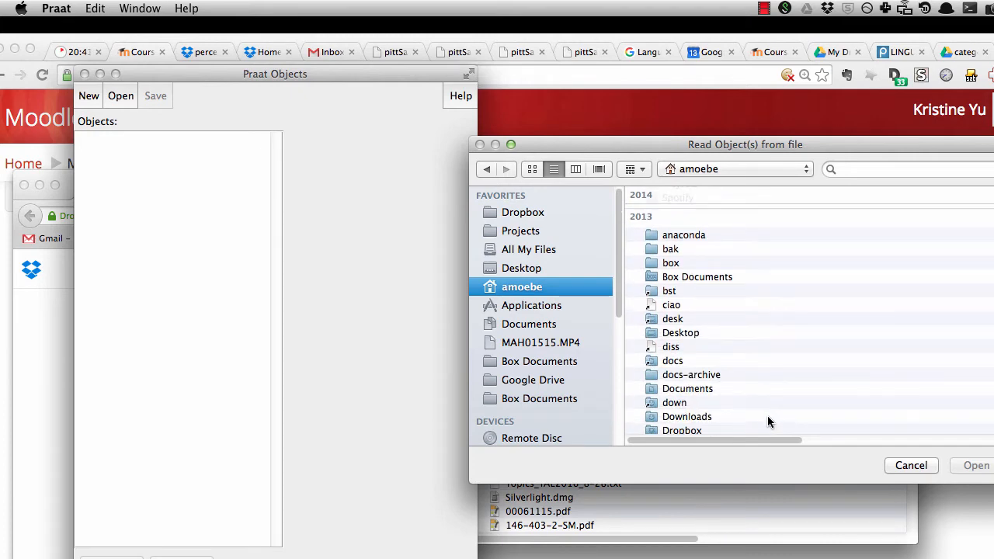
click(682, 418)
double_click(684, 418)
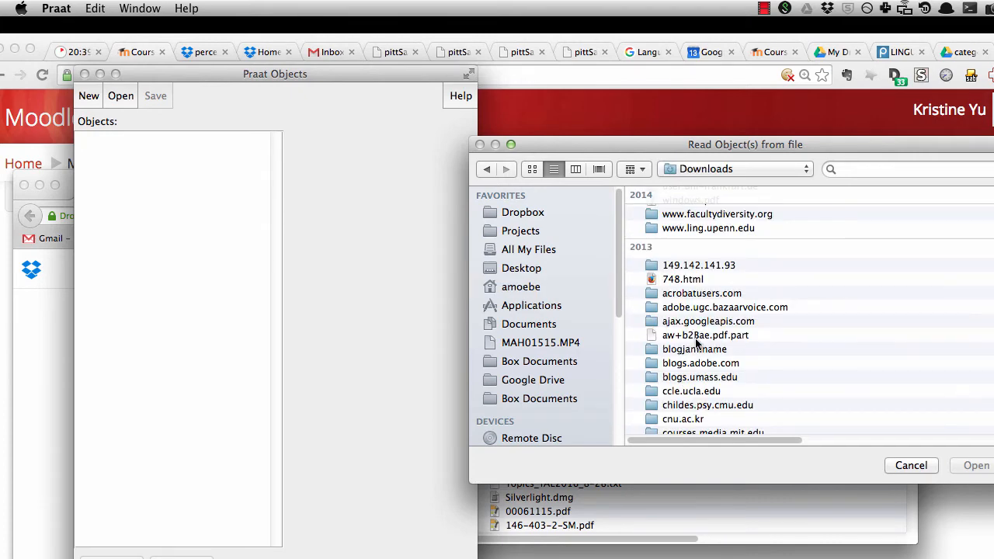
Step: Read categorization-exp.txt from the categorization folder into the Praat object list
scroll(699, 344, up, 10)
double_click(696, 213)
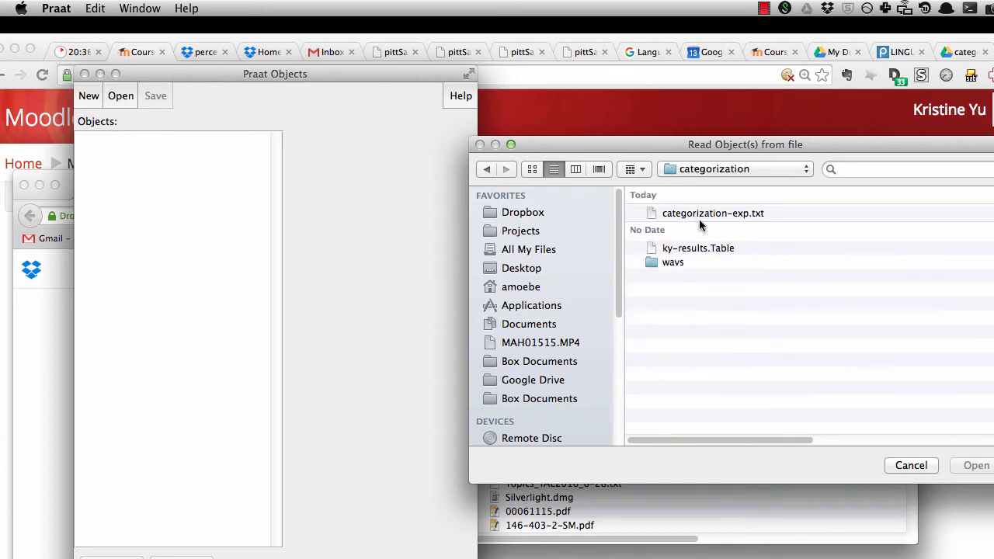
click(707, 212)
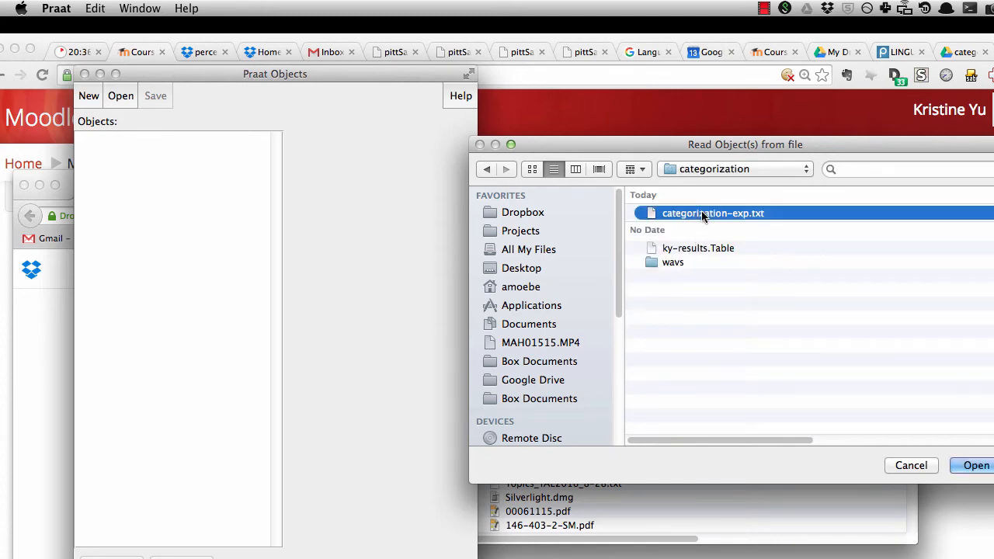
click(977, 465)
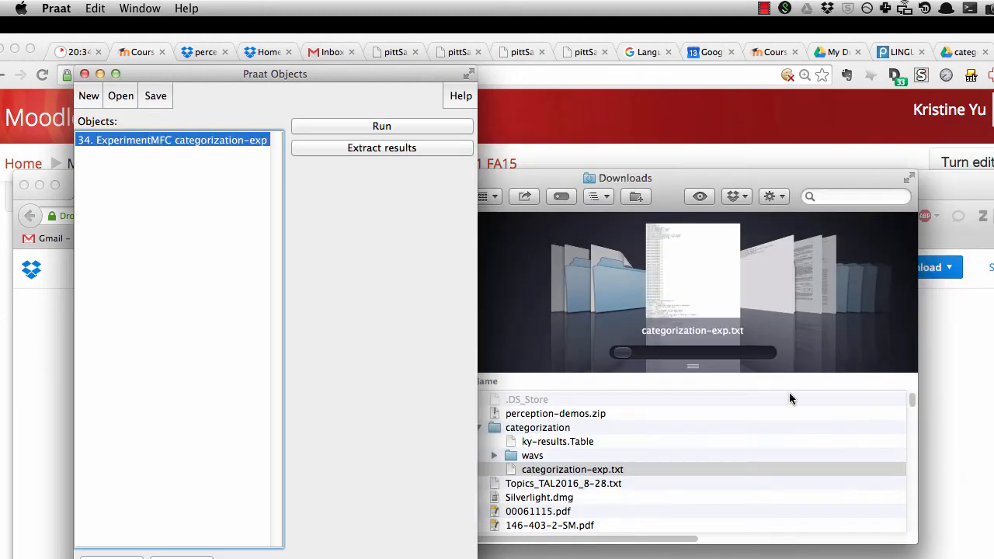
Step: Run the categorization-exp experiment and resize its window so that it fits on the screen
click(212, 150)
click(214, 137)
click(397, 126)
mouse_move(406, 26)
mouse_down()
mouse_move(461, 70)
mouse_move(458, 31)
mouse_move(408, 8)
mouse_up()
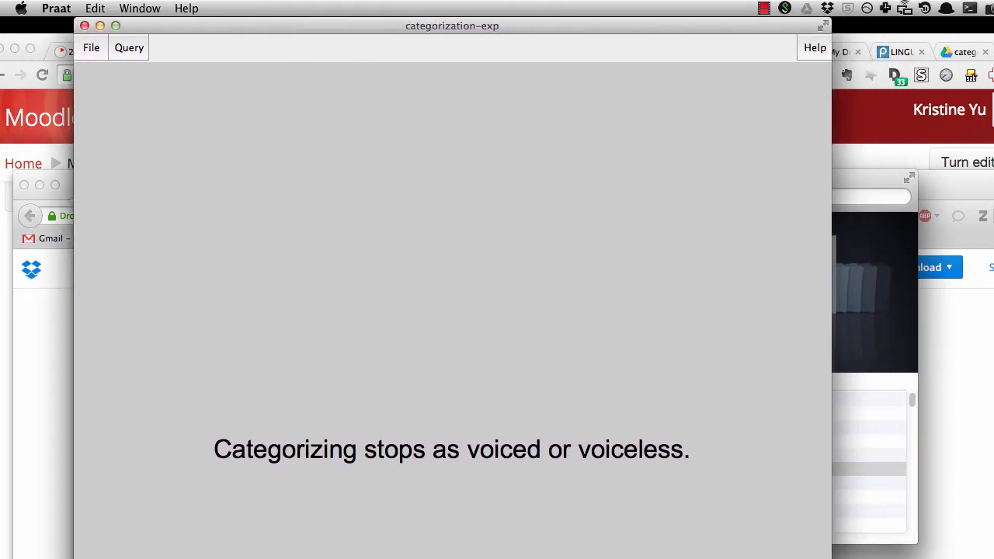
drag(830, 557, 815, 539)
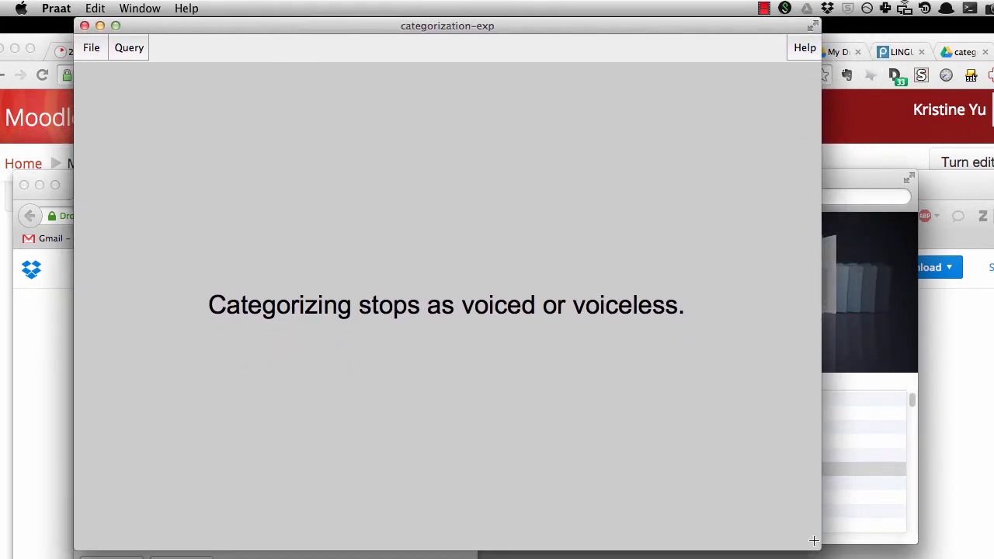
Step: Begin the experiment trials, answering the first stimulus as t and the second as k and confirming each
click(586, 411)
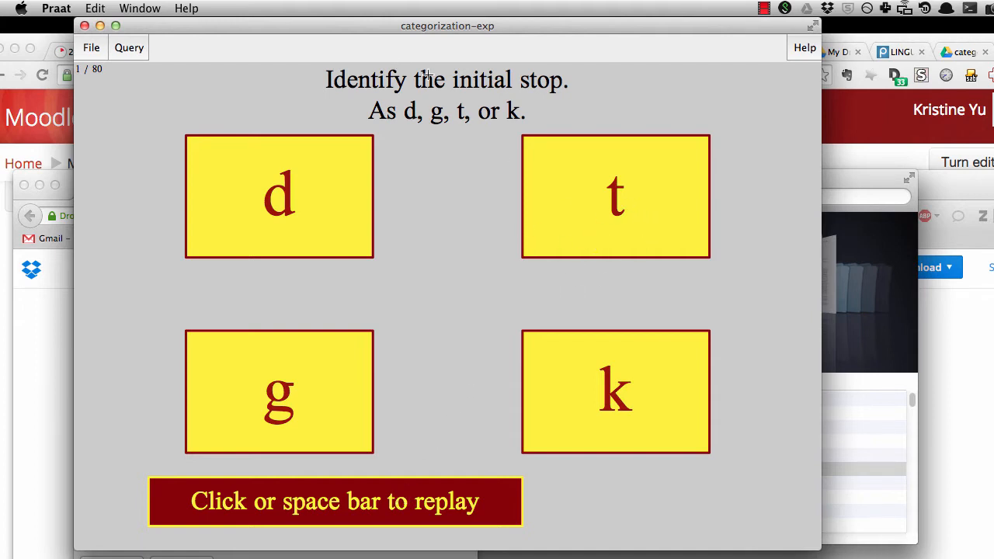
click(627, 213)
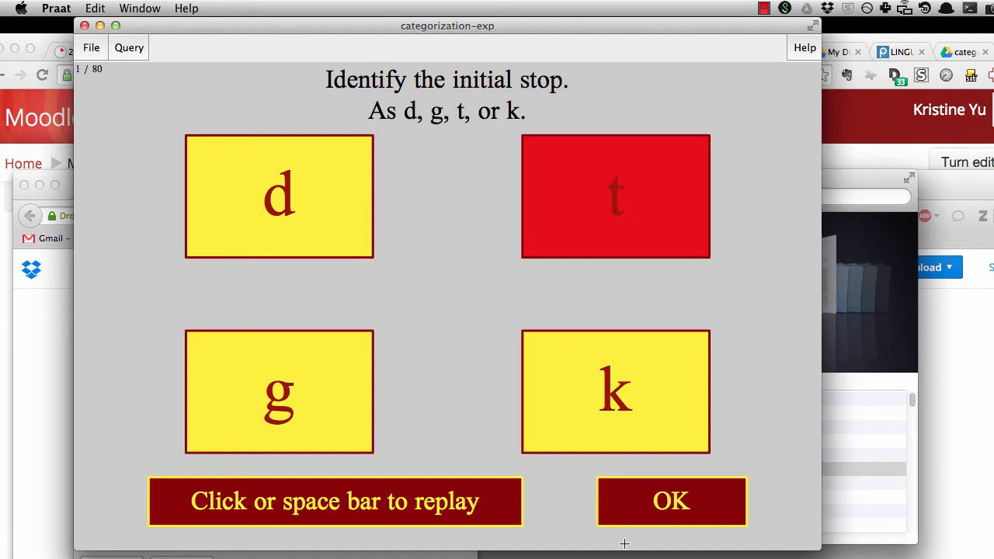
click(657, 507)
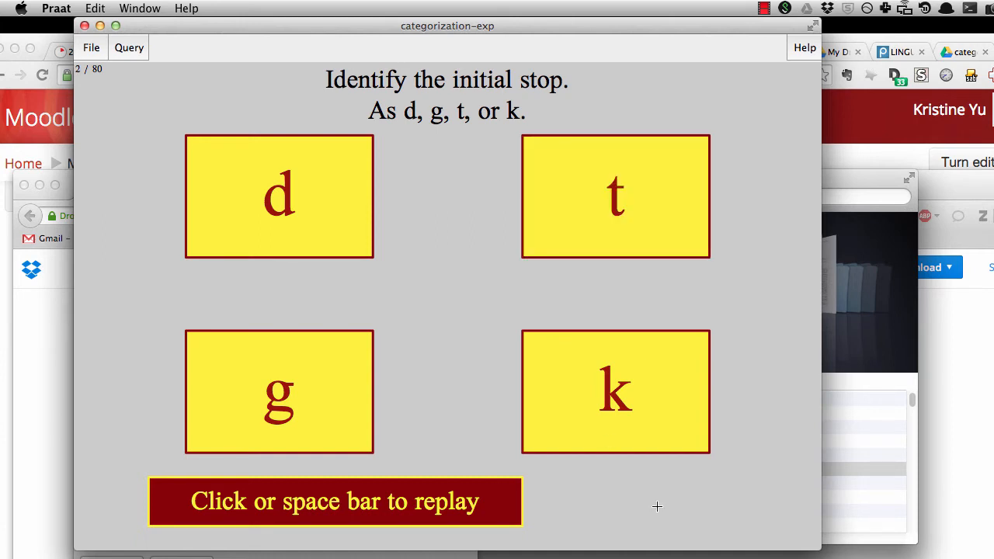
click(628, 416)
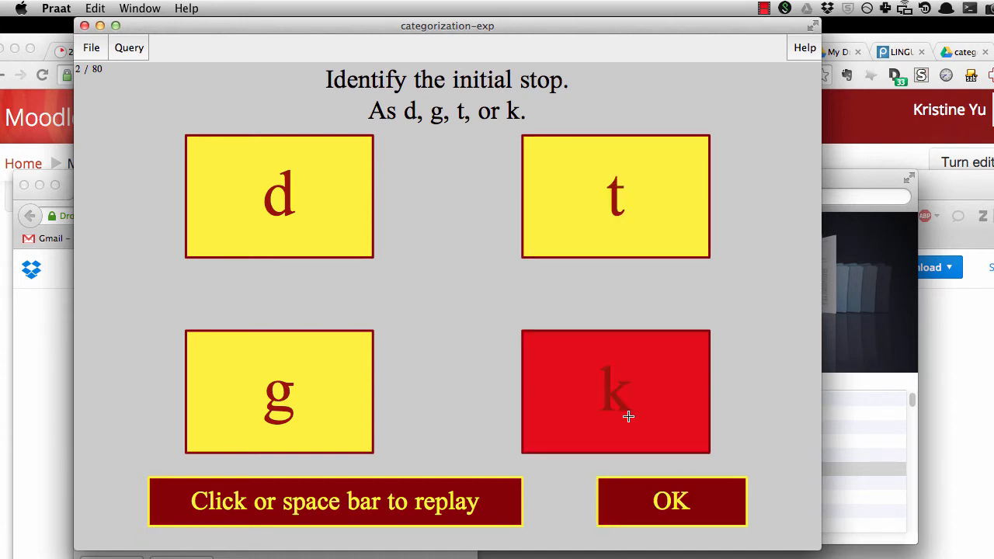
click(651, 509)
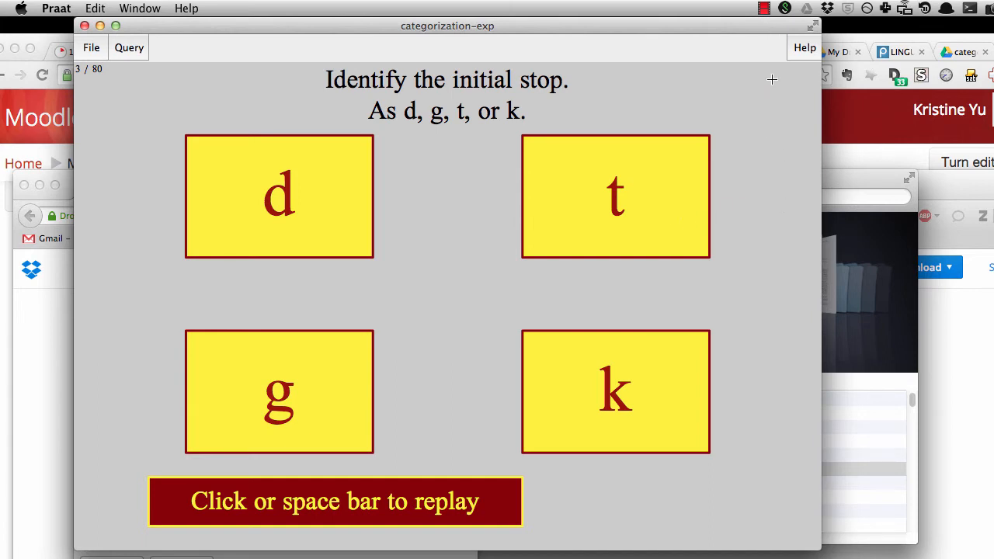
click(764, 7)
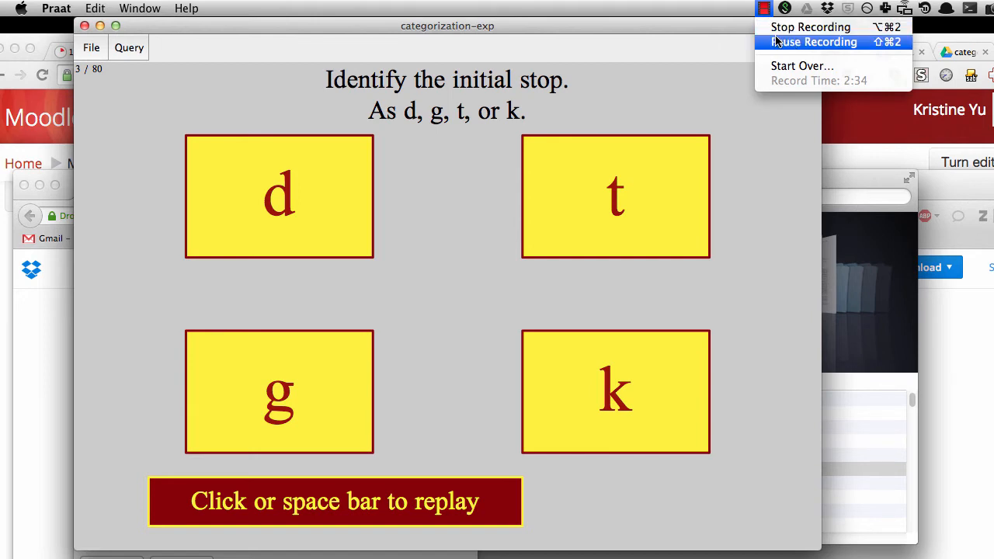
click(776, 42)
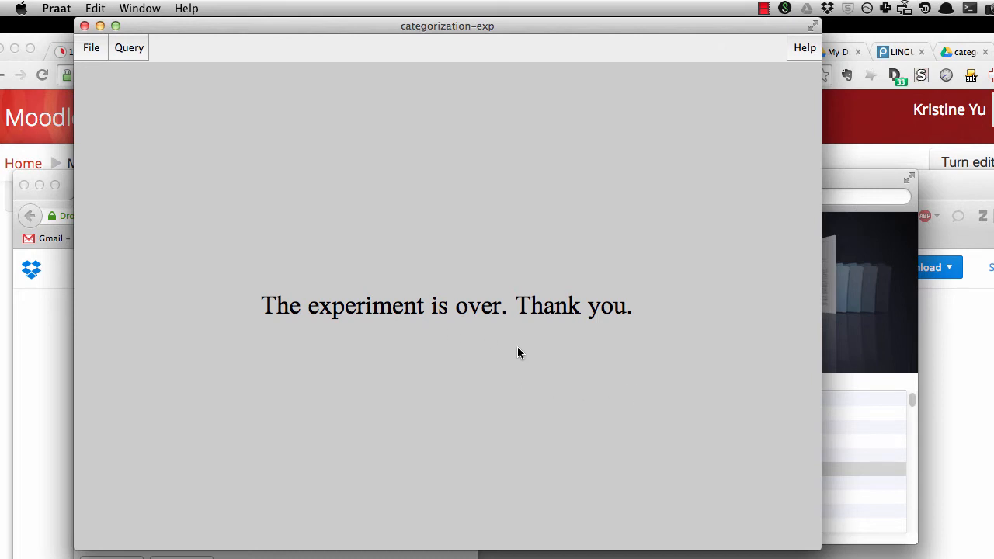
Step: Move the finished experiment window aside and bring the Praat Objects window to the front
drag(477, 29, 579, 278)
click(171, 169)
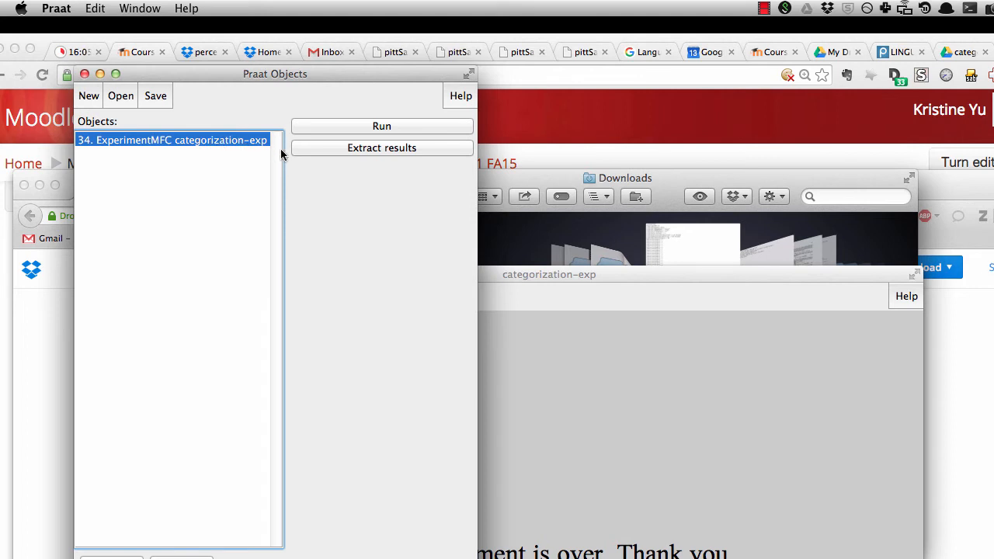
Step: Extract the results of the categorization-exp experiment and collect them into a table
click(333, 149)
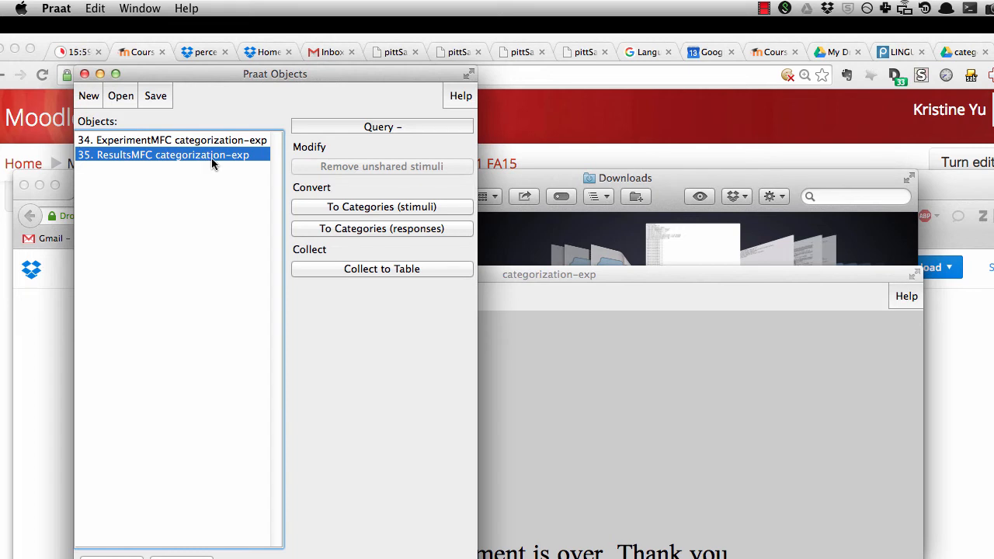
click(319, 266)
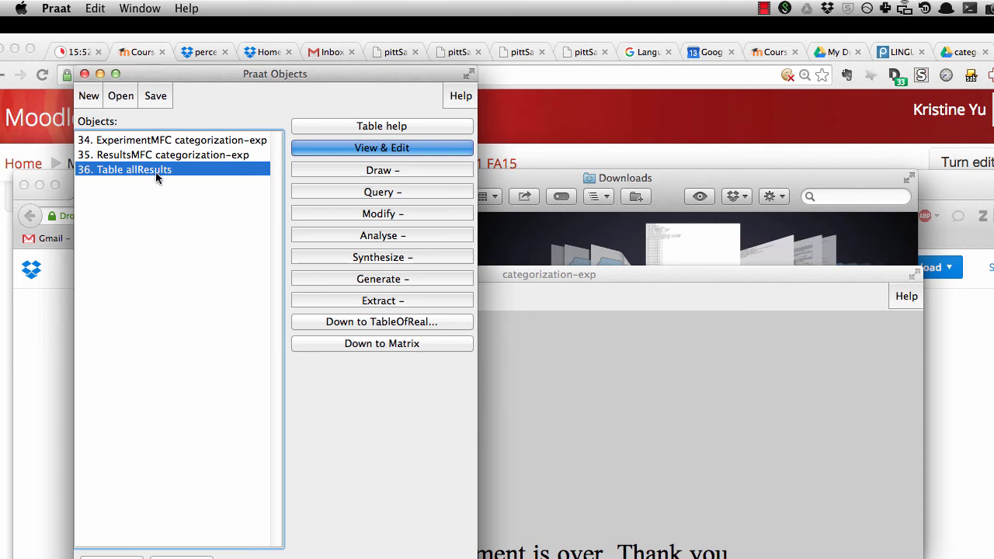
Step: Save the collected results table as a tab-separated file named ky-results.Table in the categorization folder, replacing the existing file
click(156, 96)
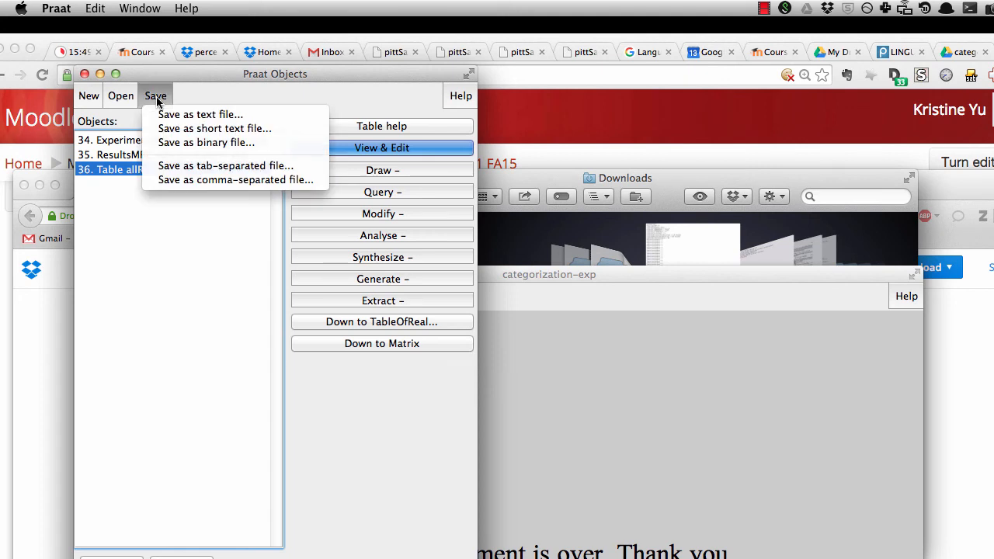
click(239, 167)
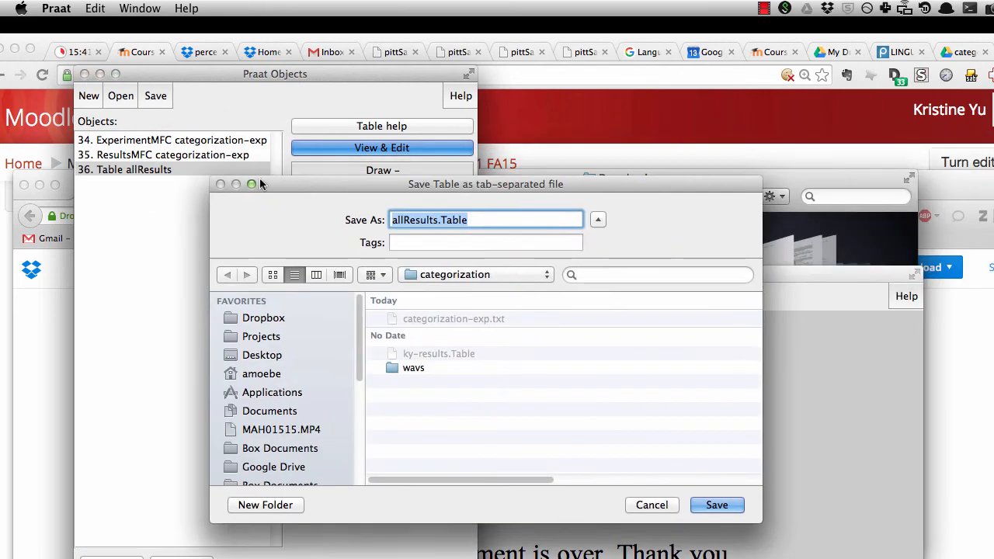
click(330, 210)
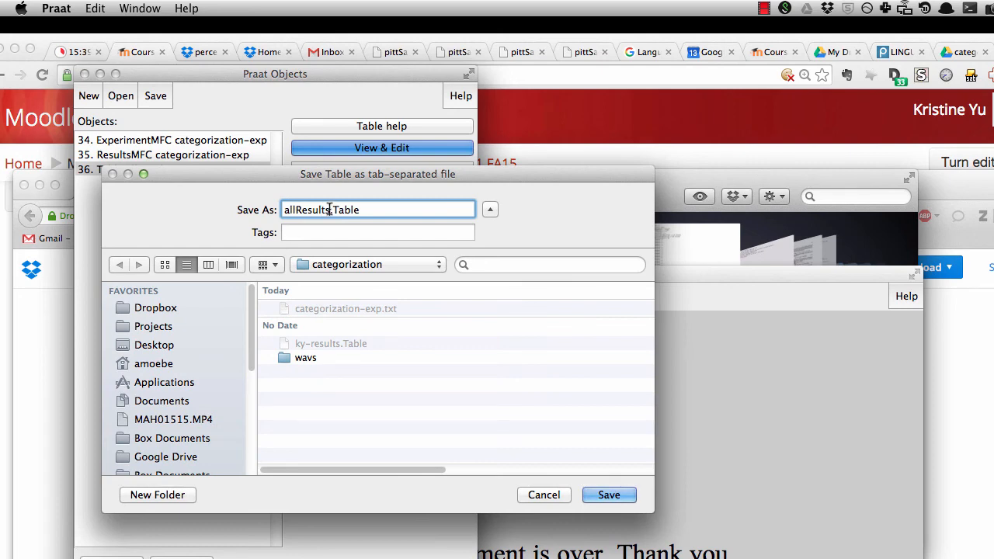
key(alt+shift+Left)
text(ky)
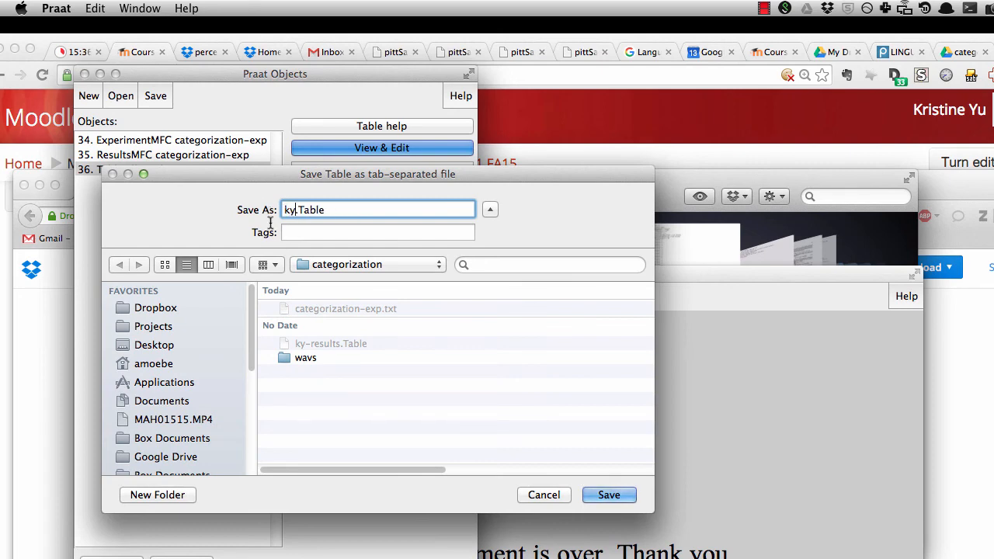
text(-results)
click(604, 495)
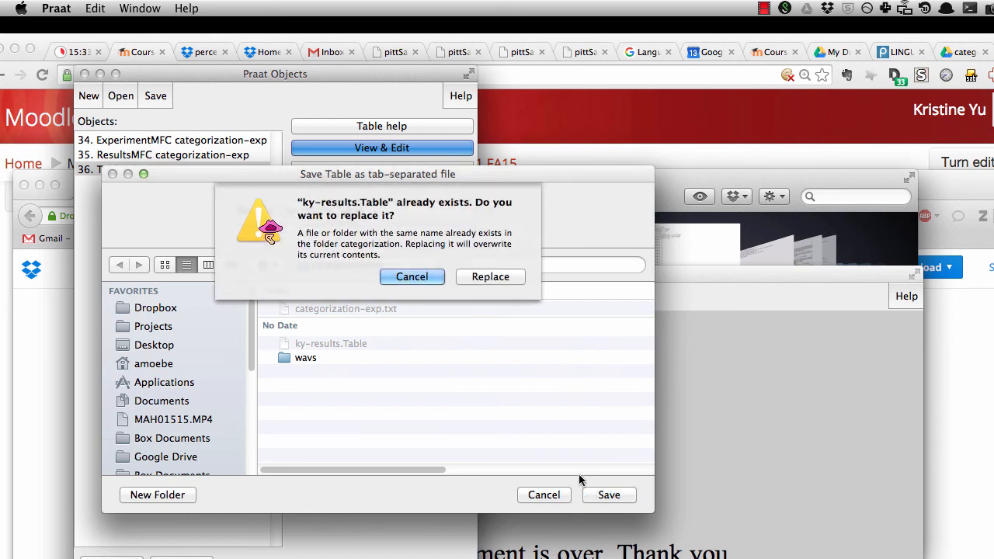
click(487, 279)
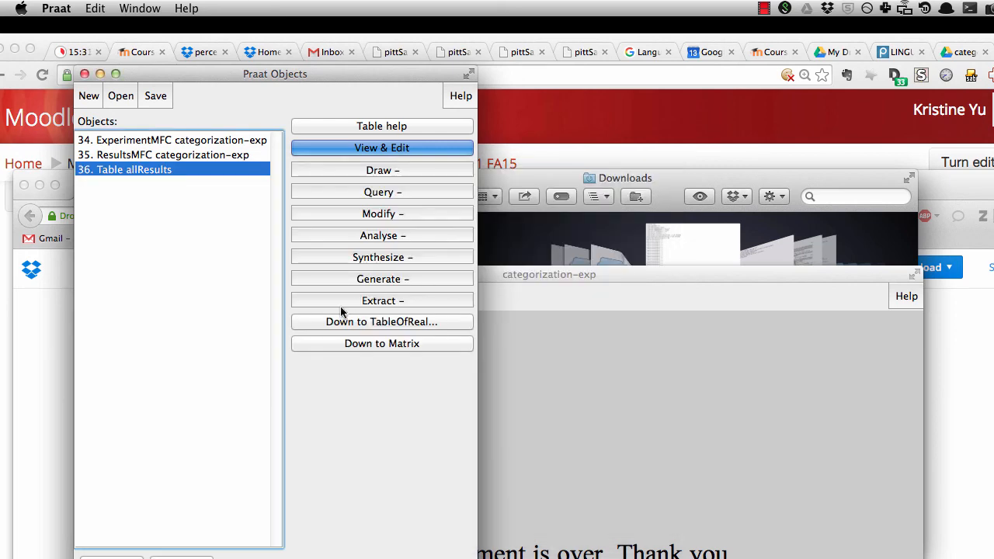
Step: Switch to Firefox and upload ky-results.Table from the Finder's categorization folder into the categorization-results folder on Google Drive
click(599, 120)
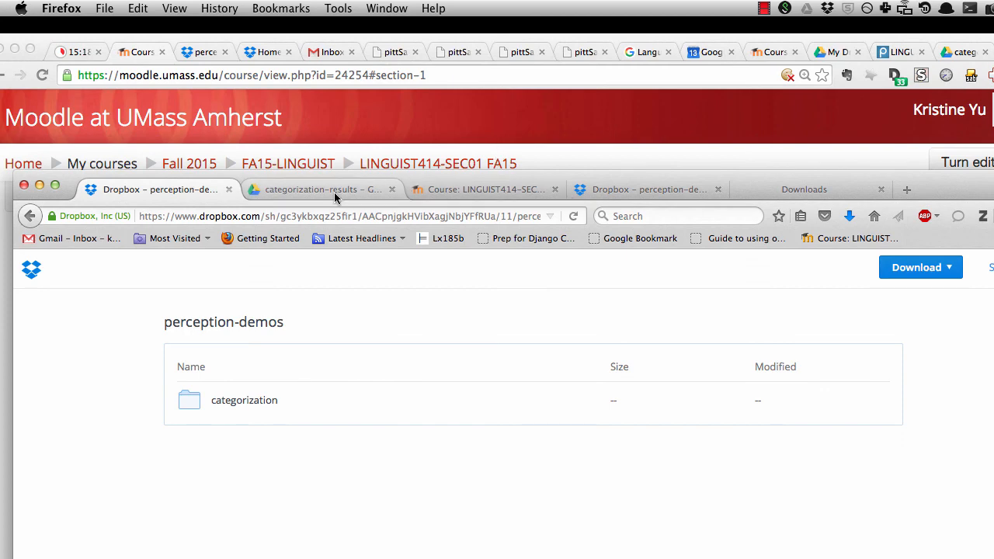
click(335, 194)
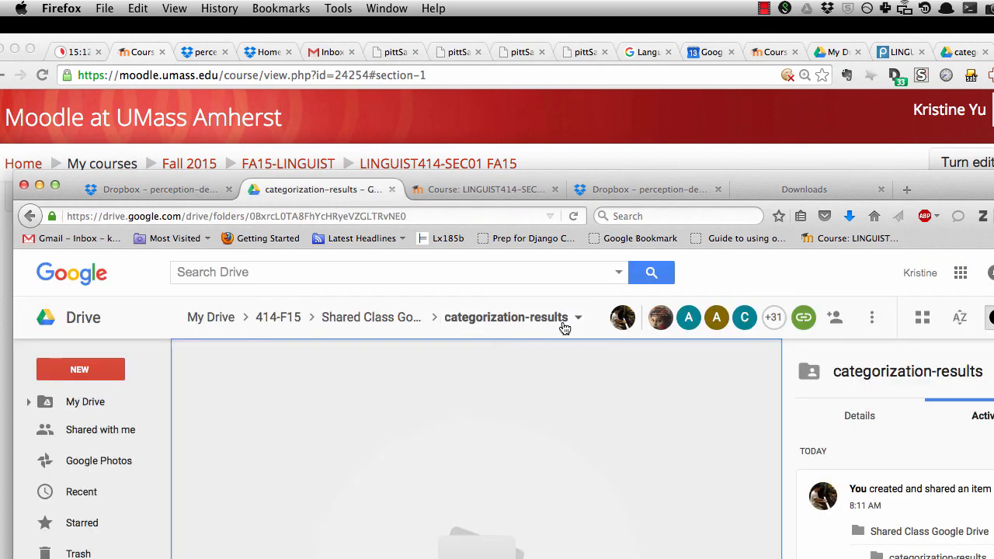
key(super+Tab)
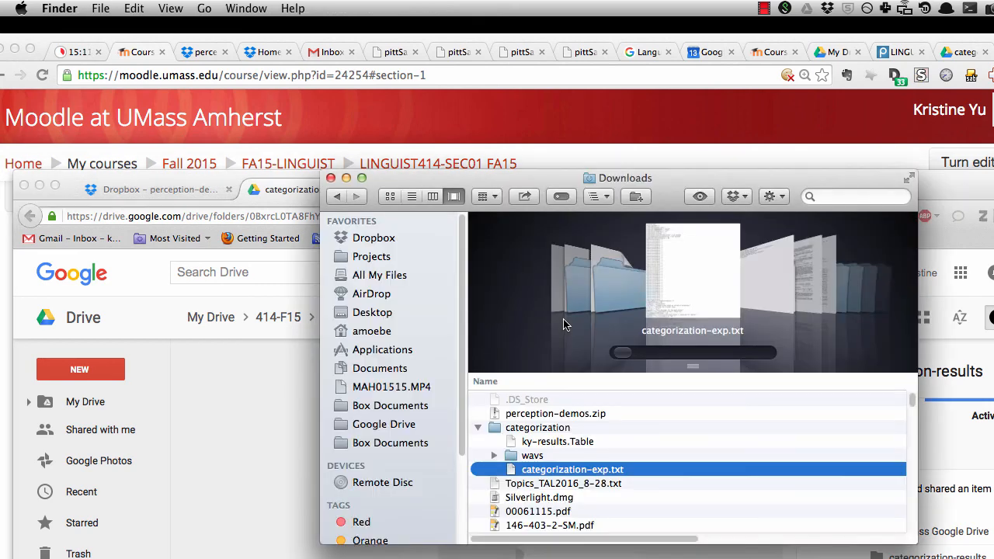
drag(548, 181, 768, 157)
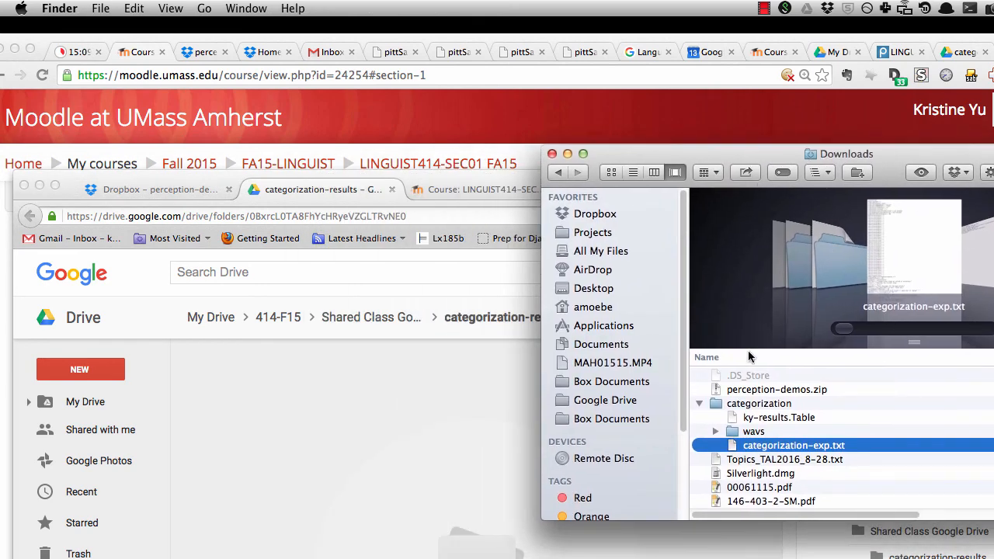
click(781, 418)
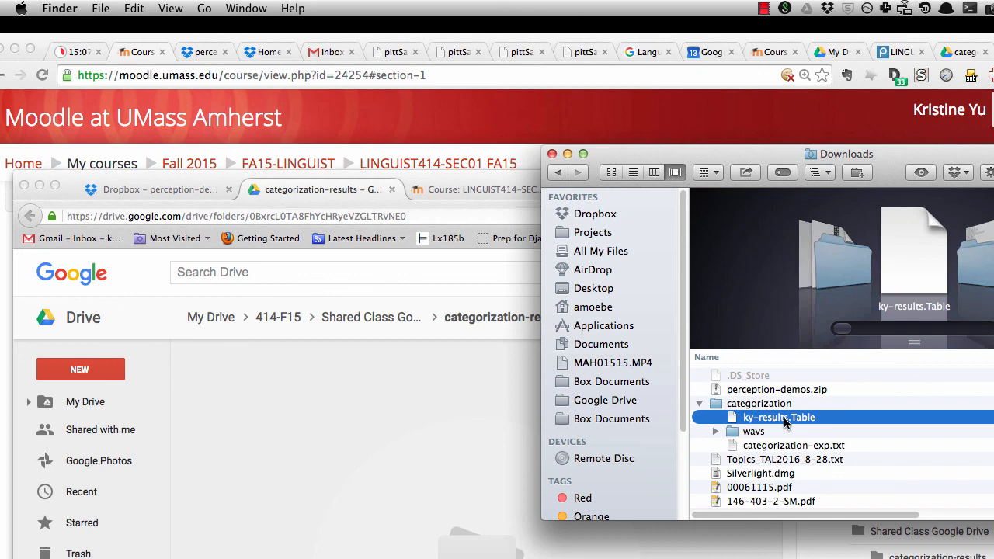
drag(785, 422, 433, 441)
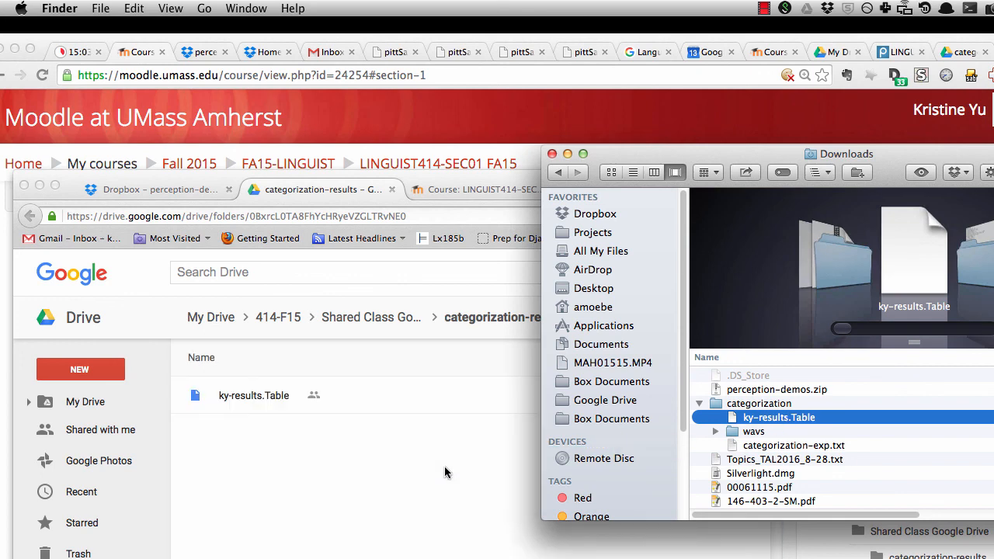
click(765, 7)
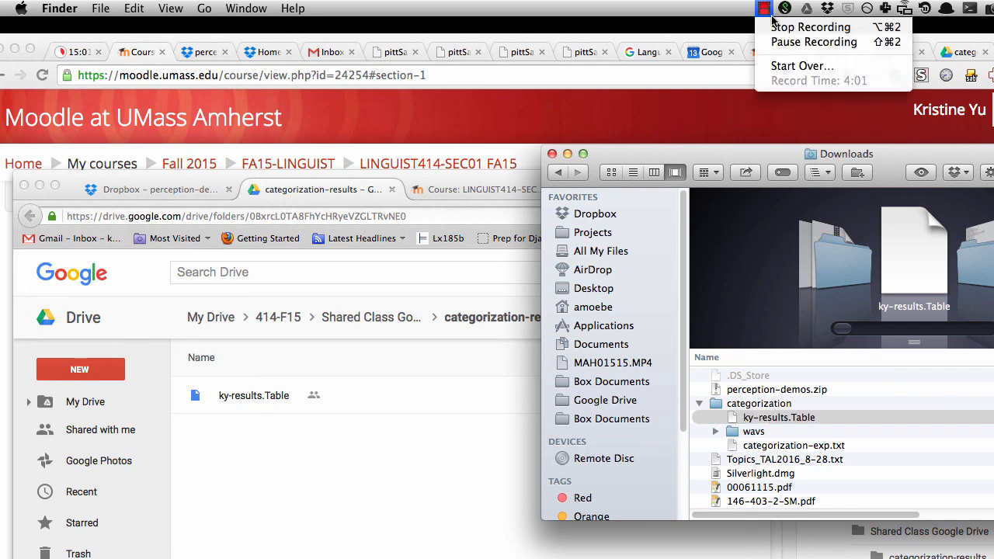